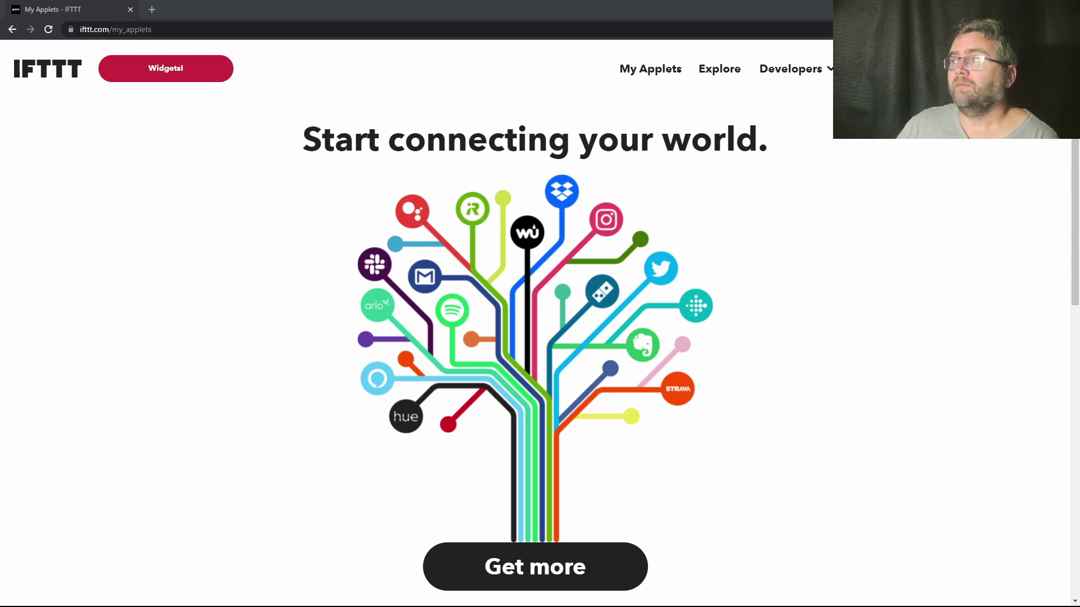
Step: Start a new applet with Google Assistant's 'Say a simple phrase' as the trigger
key("F5")
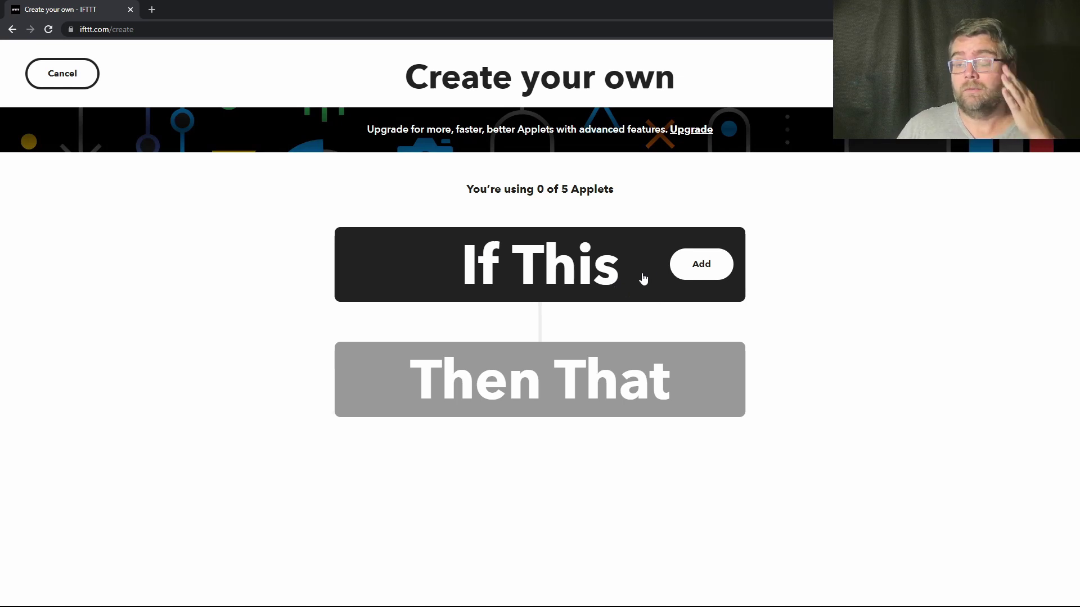
left_click(679, 269)
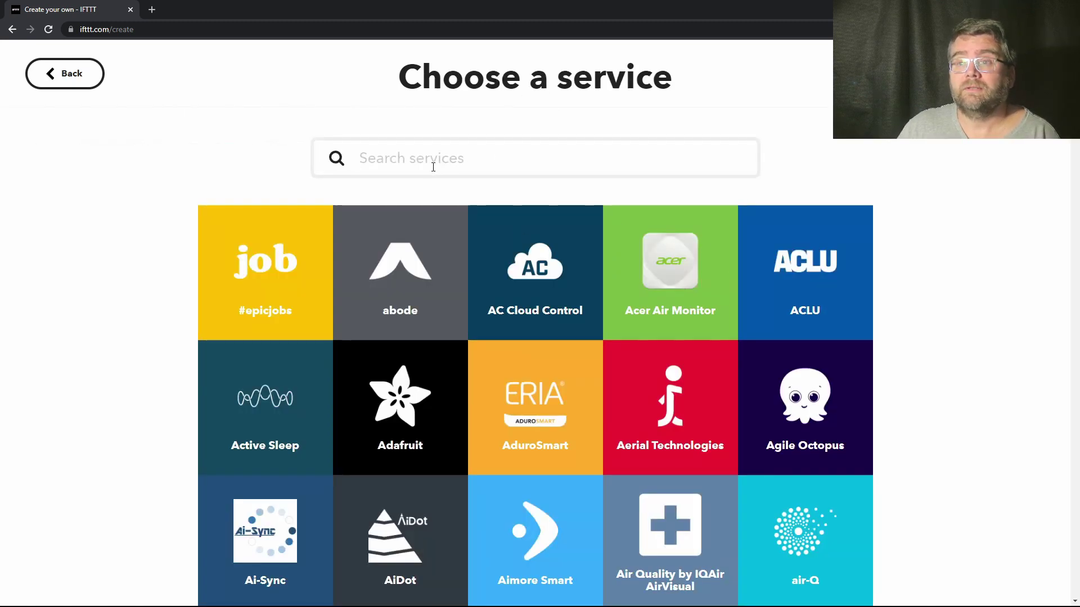
type("goo")
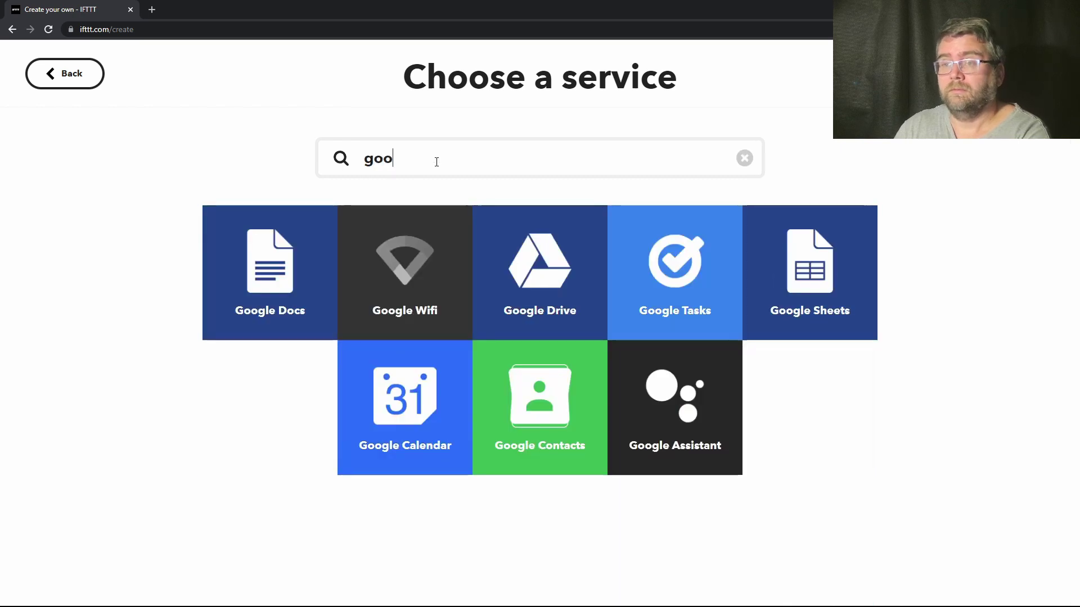
left_click(676, 415)
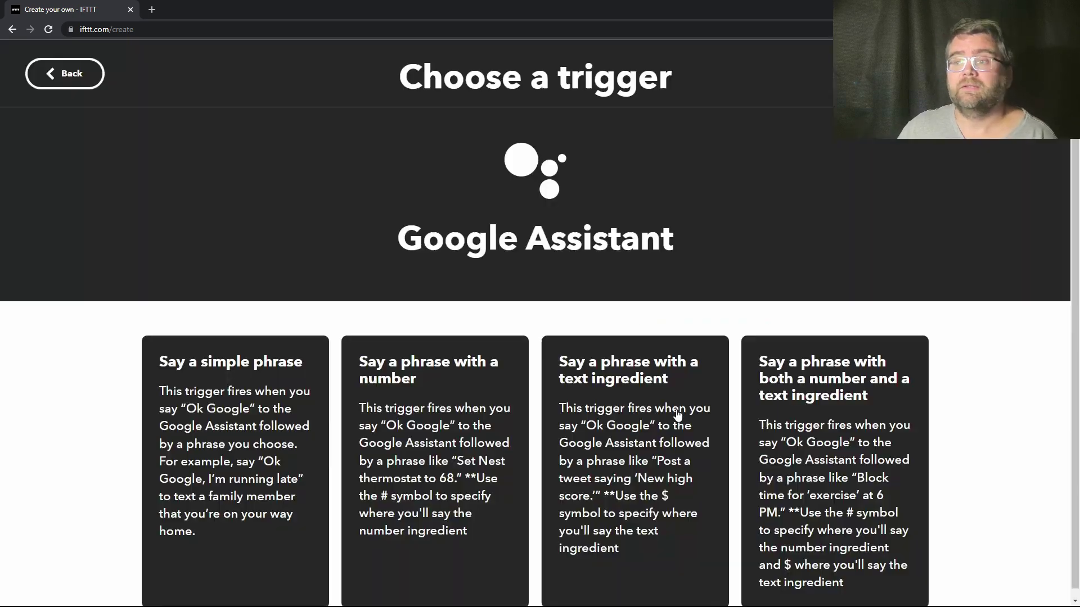
left_click(222, 393)
Step: Set the phrase to 'turn on light' and the reply to 'light is turned on'
left_click(418, 366)
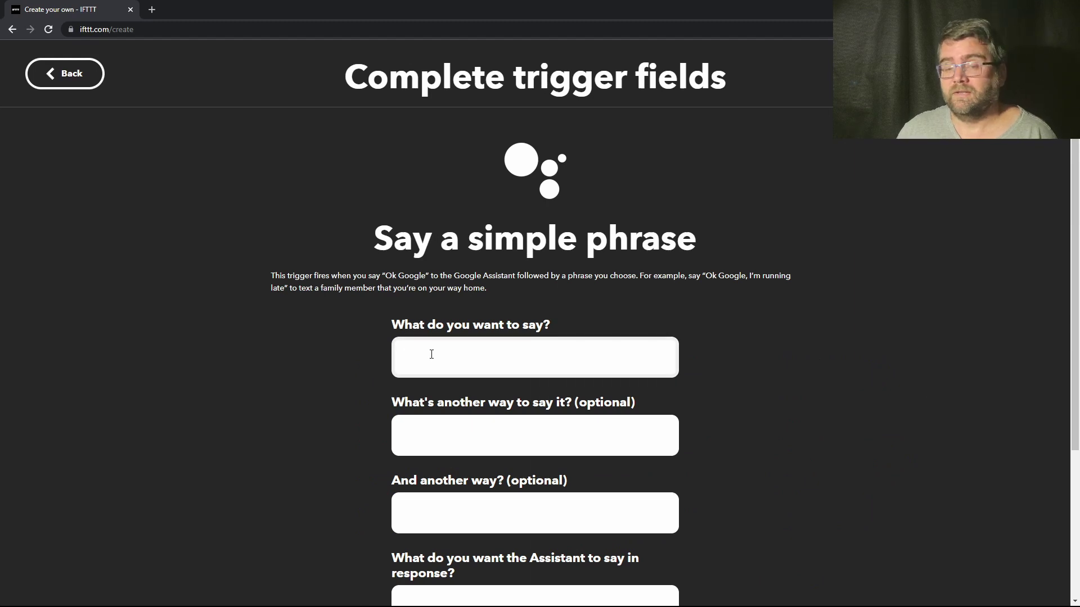
type("turn ")
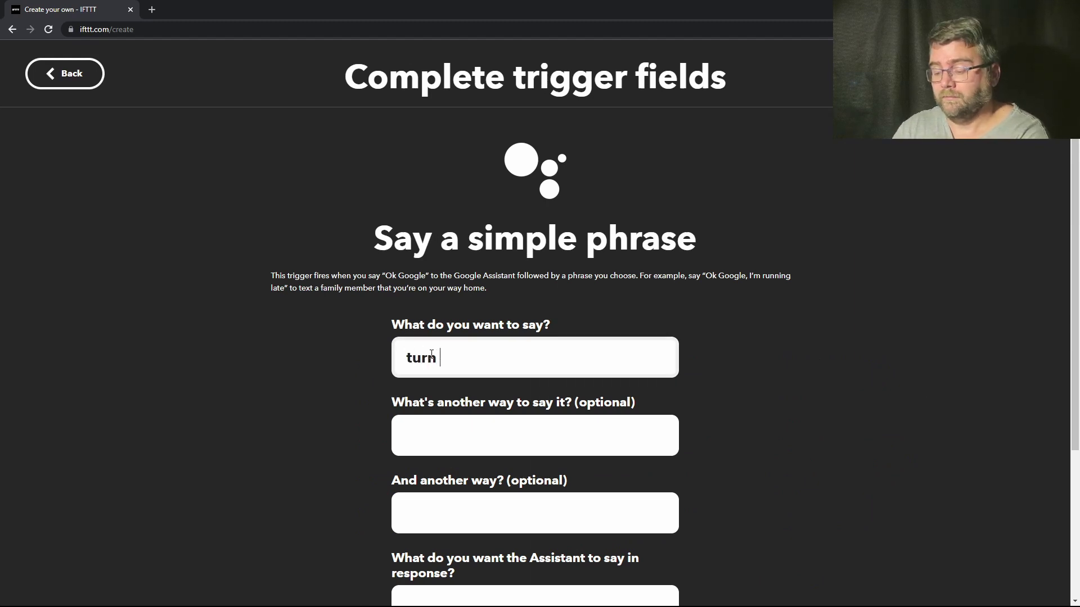
type("on light")
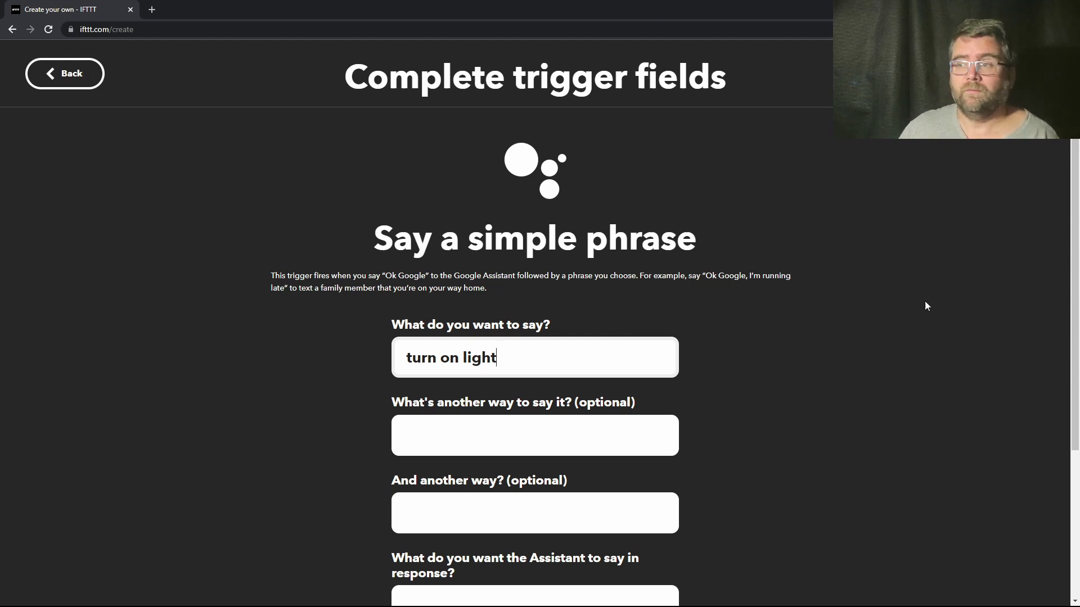
left_click_drag(1076, 197, 1077, 327)
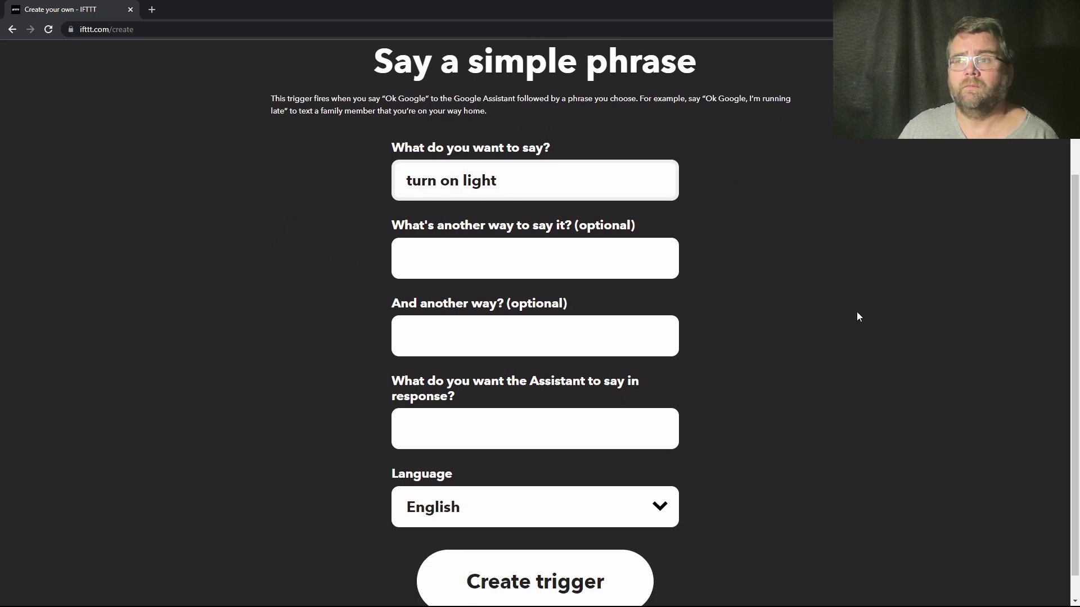
left_click(469, 433)
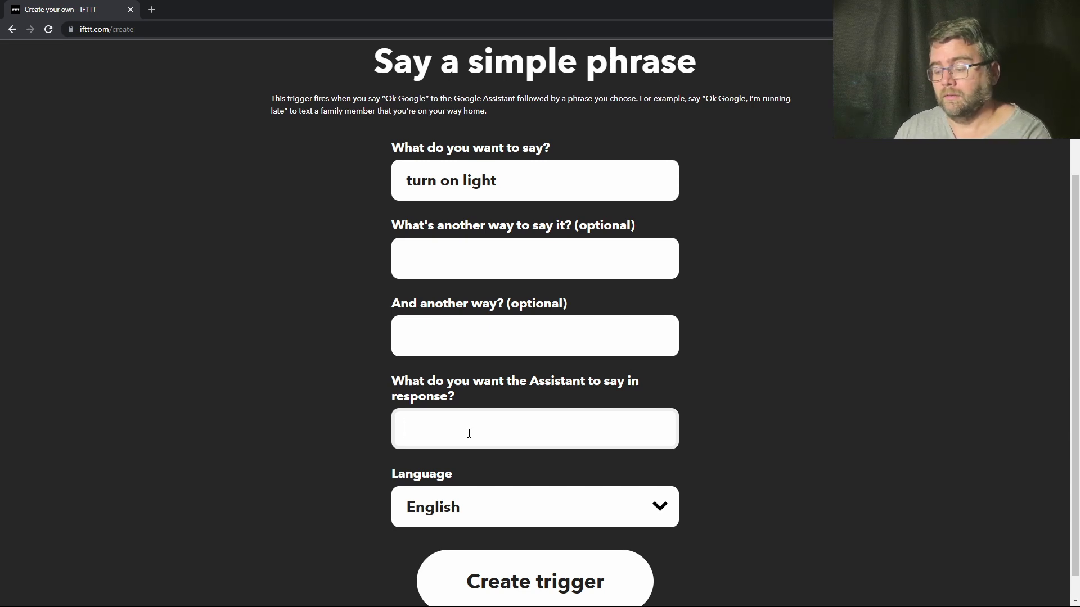
type("light is ")
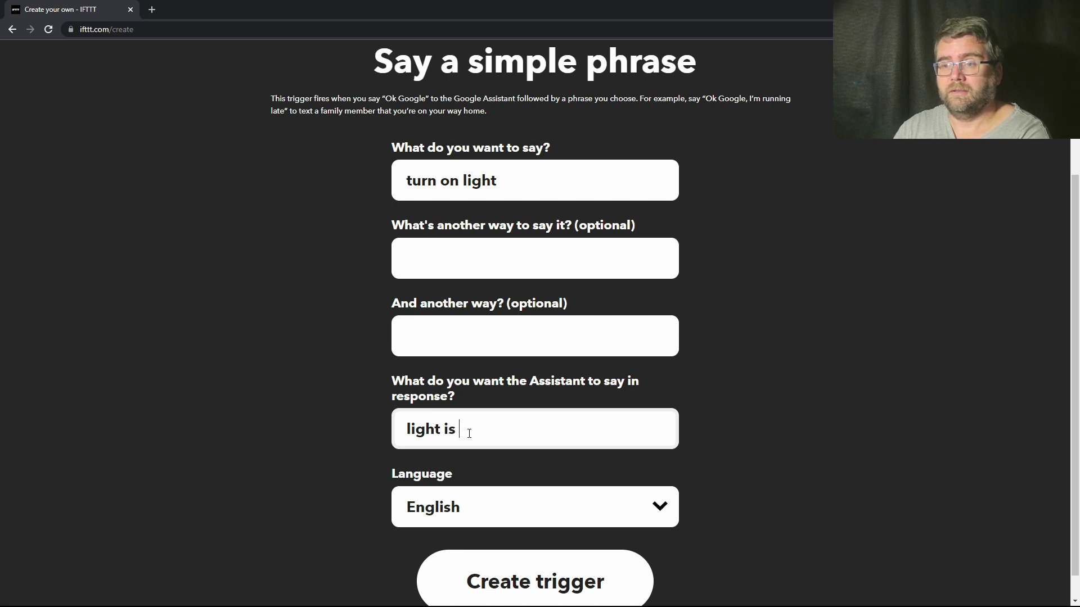
type("t")
type("urned i")
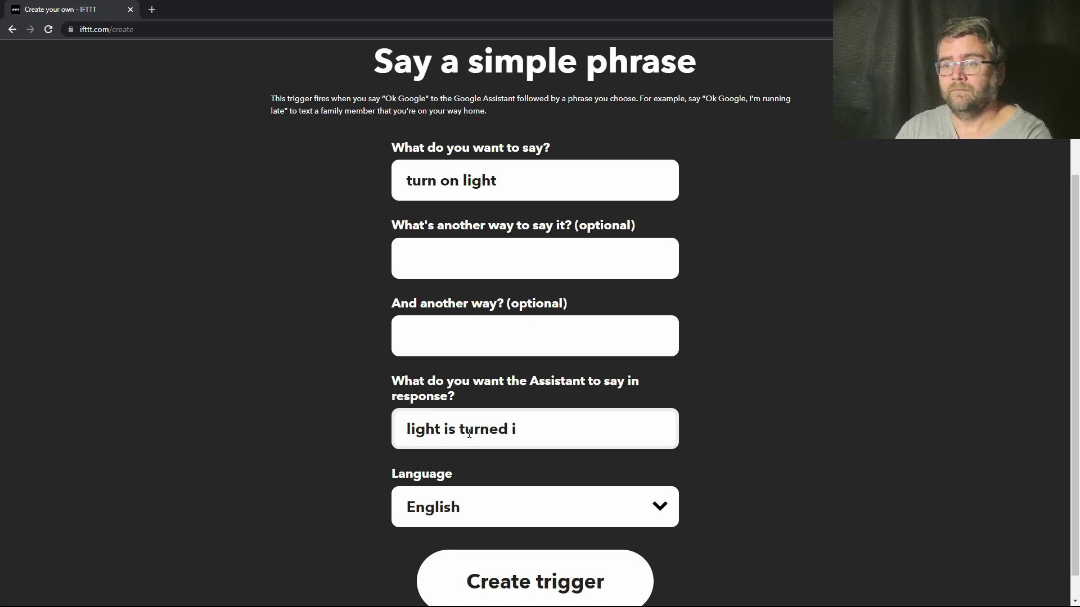
key("BackSpace")
type("on")
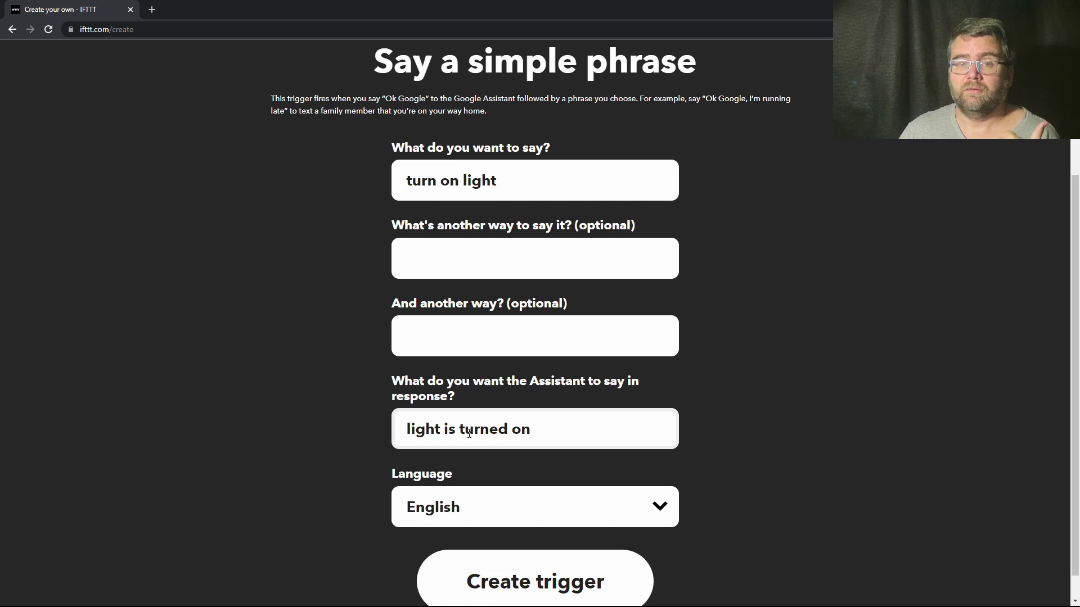
Step: Save the phrase trigger and choose Adafruit's 'Send data to Adafruit IO' as the action
left_click(518, 578)
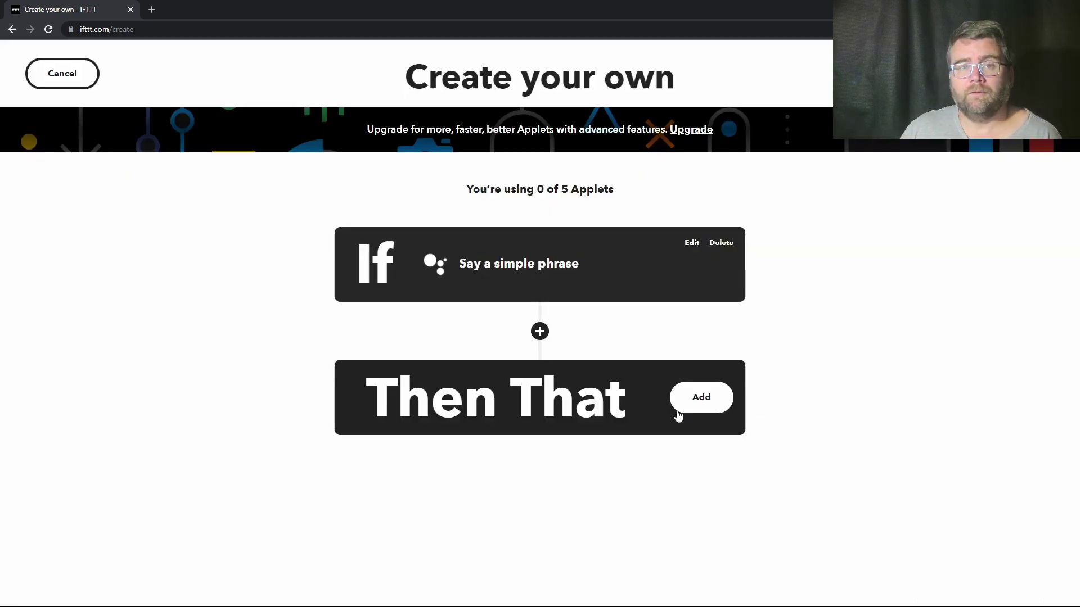
left_click(705, 399)
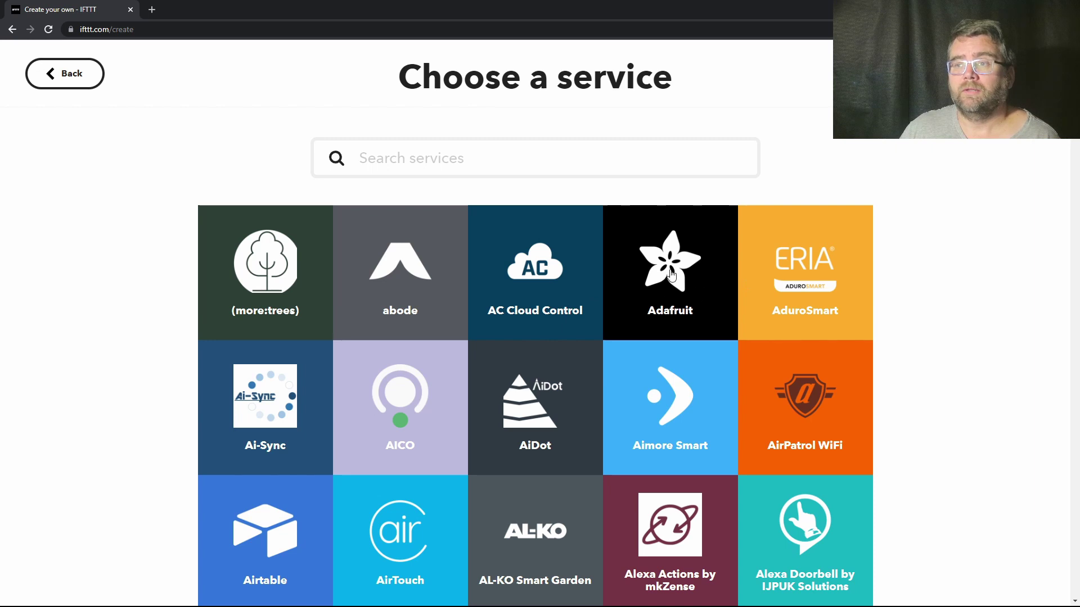
left_click(671, 274)
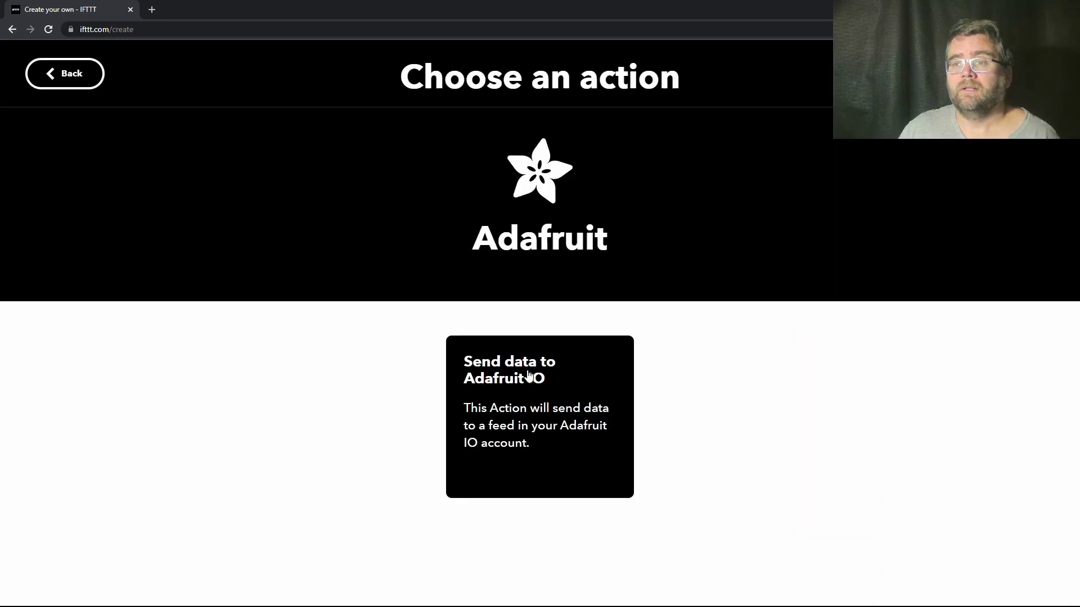
left_click(527, 376)
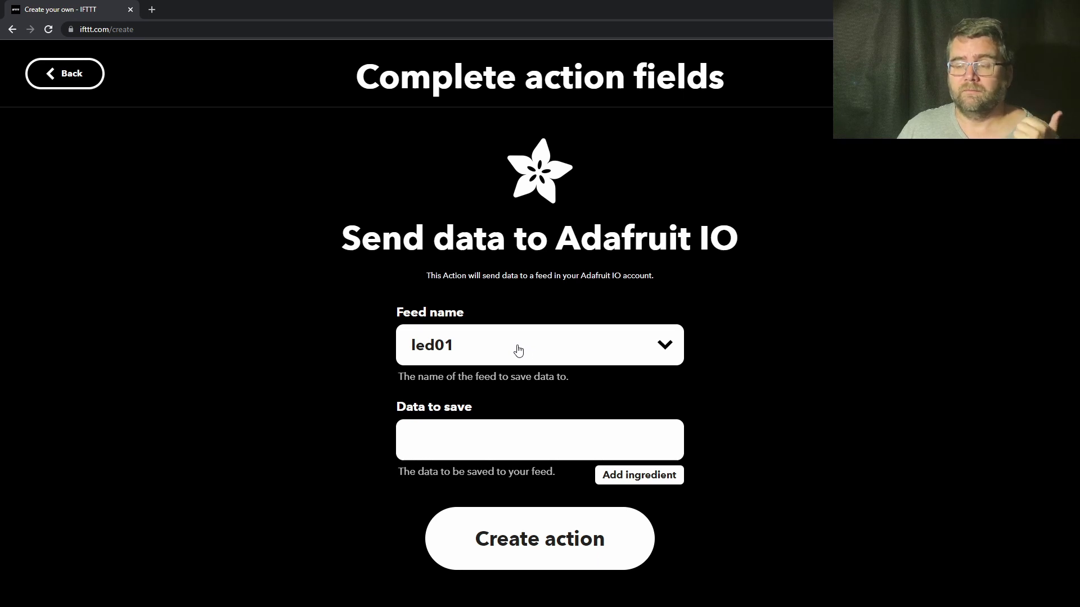
Step: Send the data 'on' to feed led01 and create the action
left_click(458, 440)
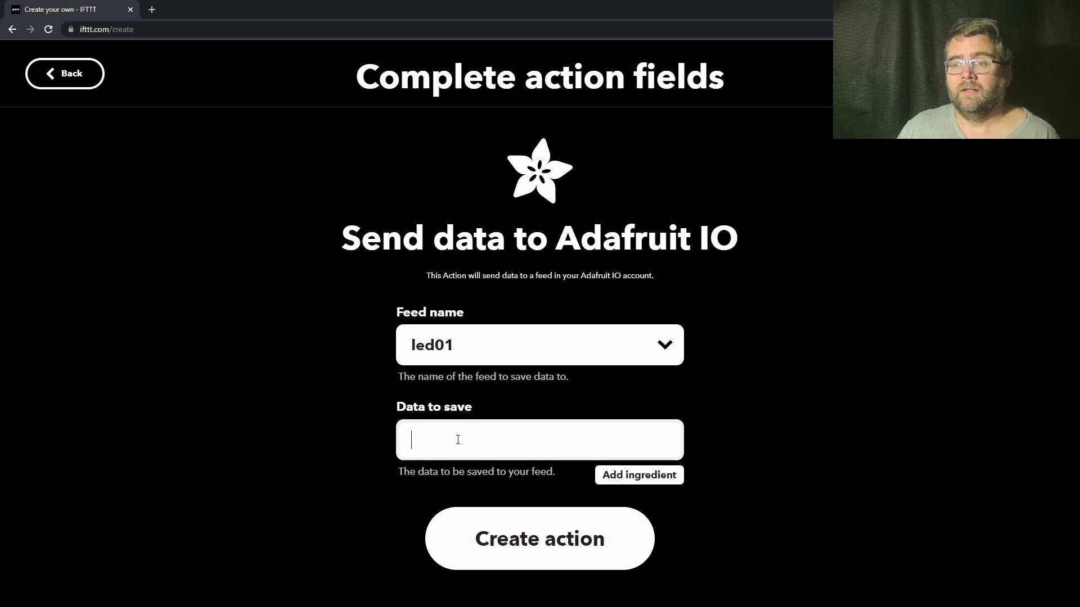
type("on")
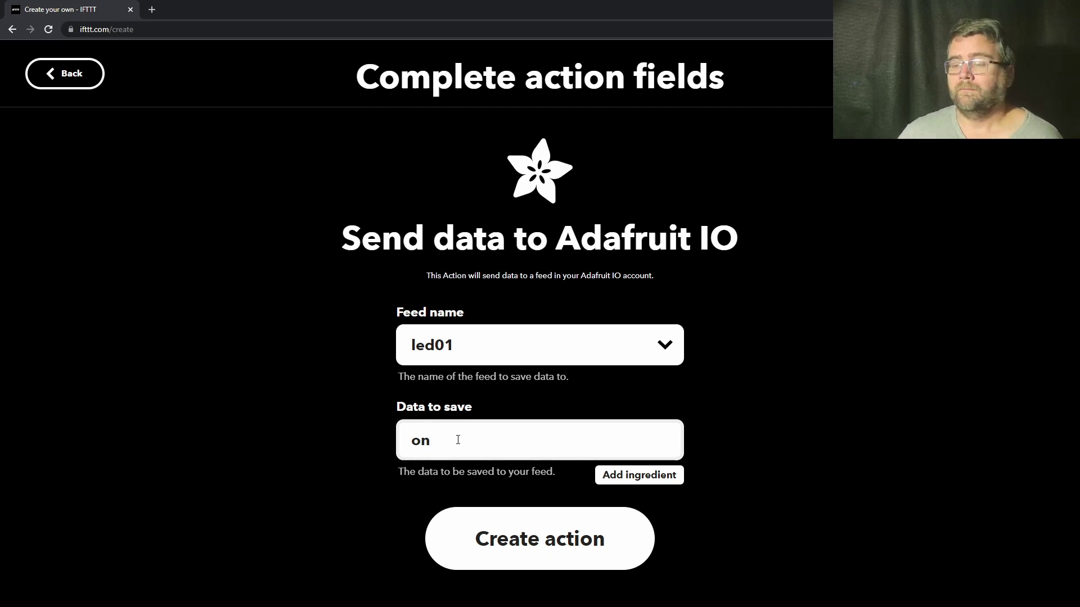
left_click(530, 529)
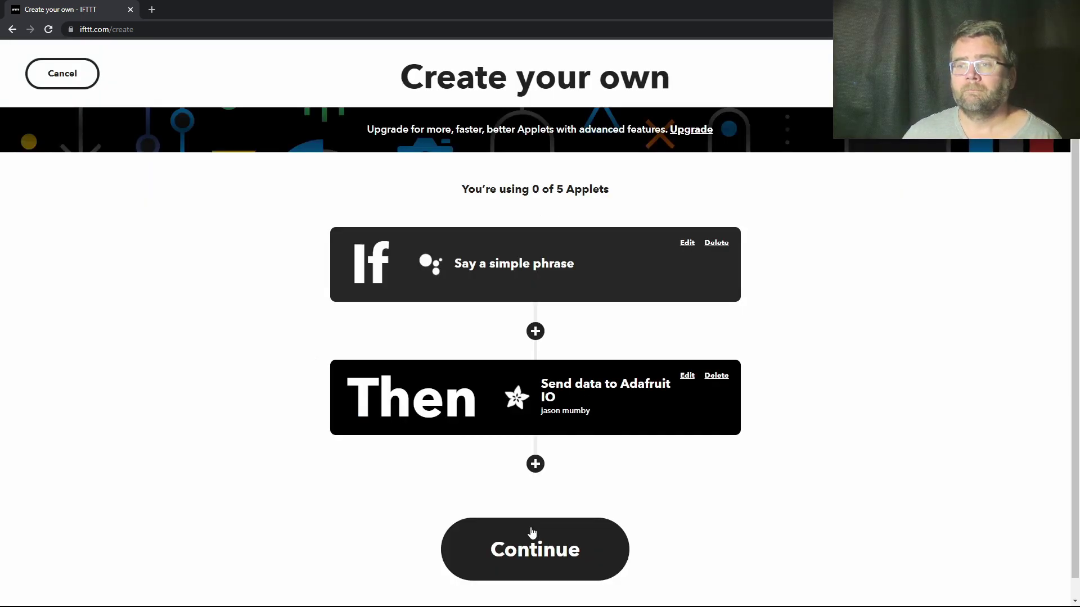
Step: Title the applet 'turn on light', fixing the misspelling, and finish it
left_click(532, 533)
left_click(414, 213)
type("t")
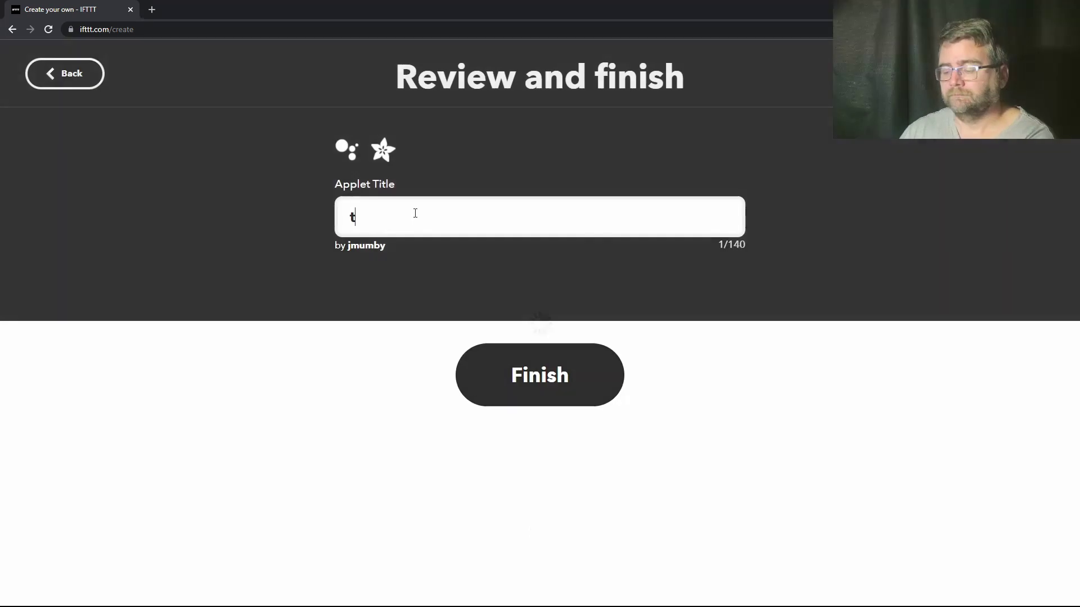
type("urn on ligth")
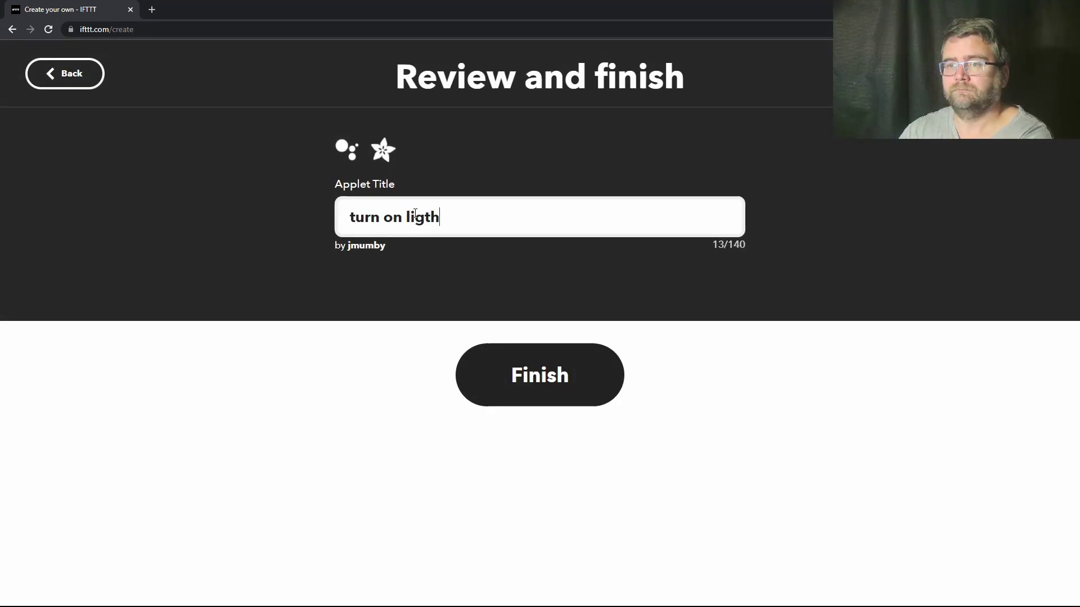
key("BackSpace")
key("BackSpace")
key("BackSpace")
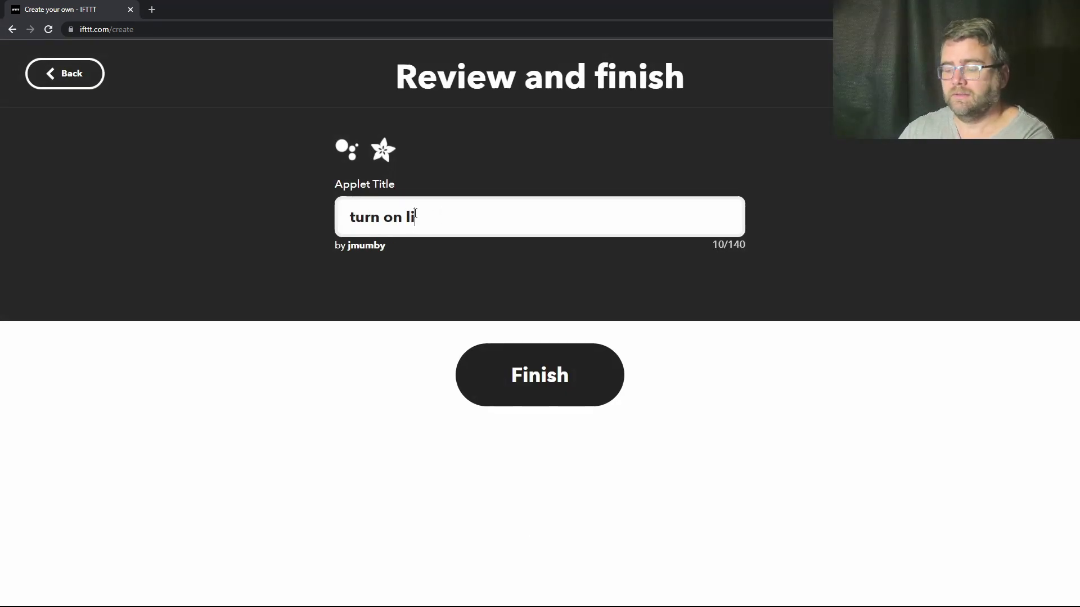
type("ght")
left_click(552, 354)
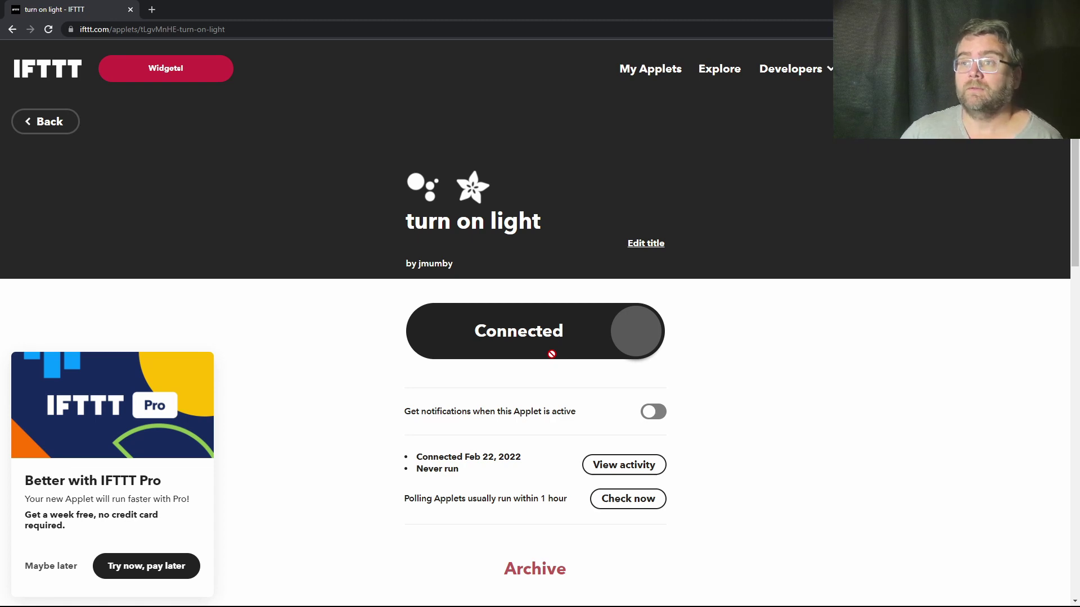
Step: Start another applet using Google Assistant's 'Say a simple phrase' trigger
key("F5")
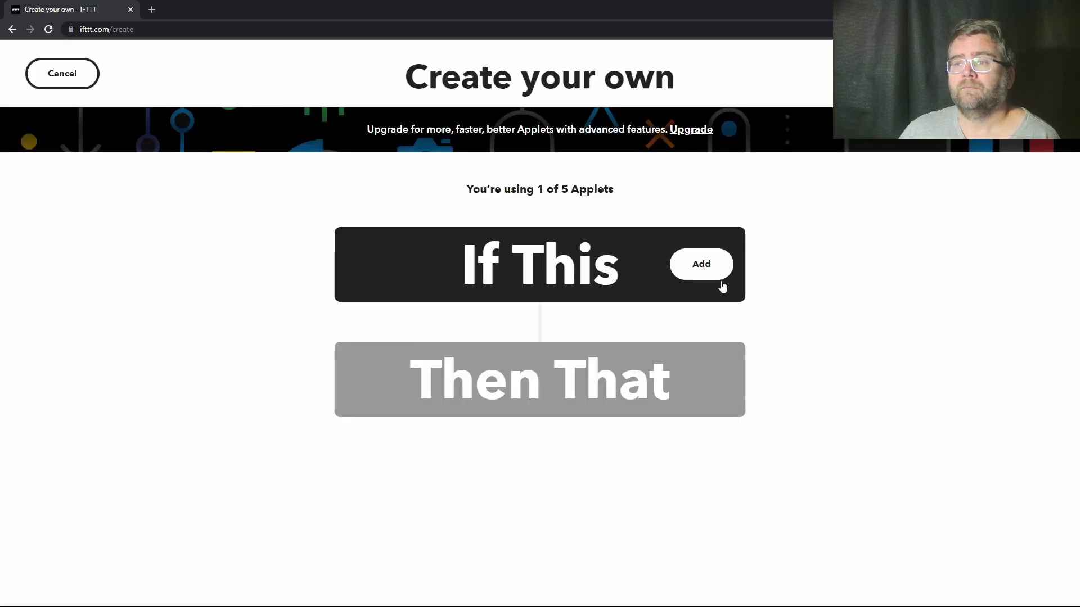
left_click(703, 263)
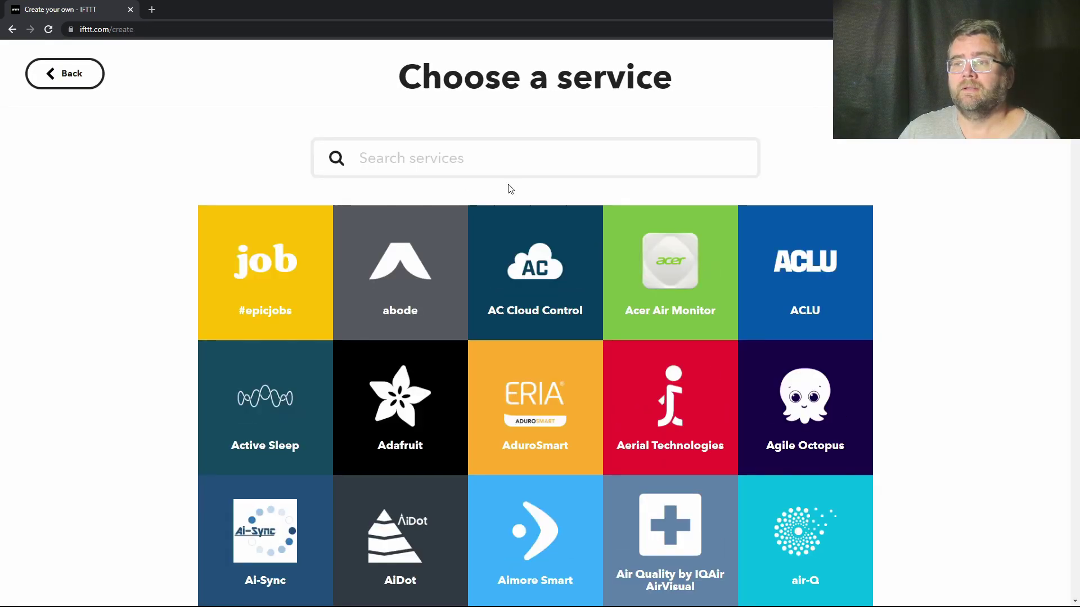
left_click(499, 158)
type("goo")
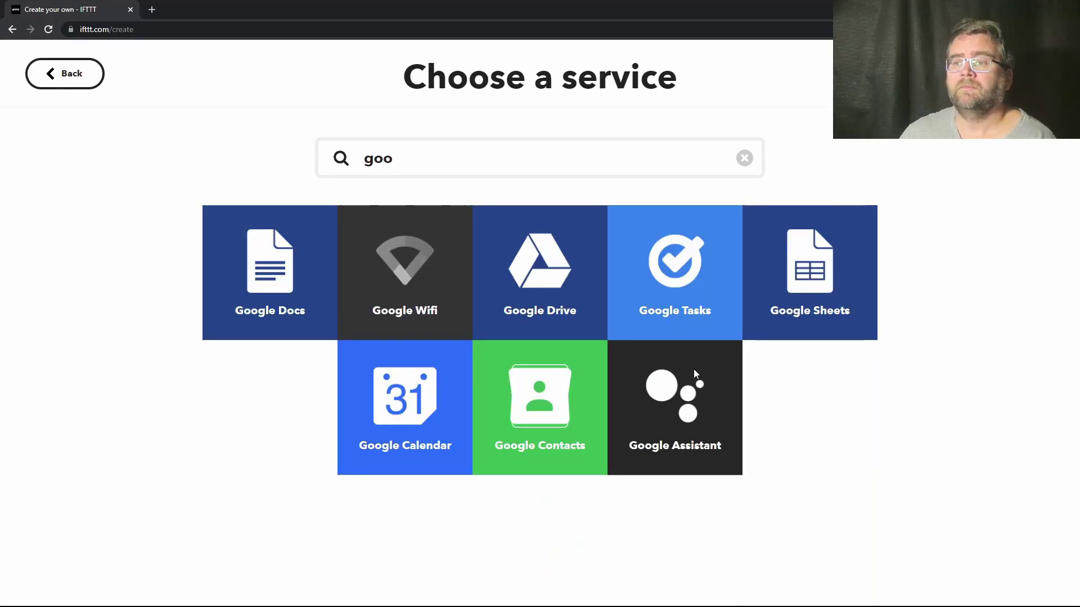
left_click(711, 411)
left_click(280, 412)
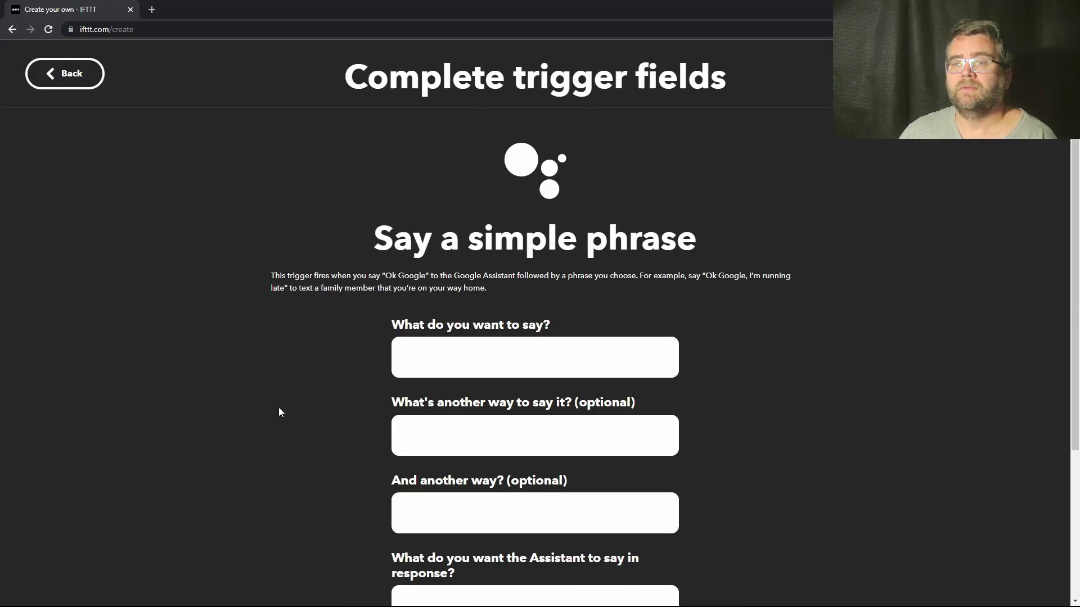
Step: Set phrase 'turn light off' and reply 'light is turned off', then create the trigger
left_click(407, 357)
type("tu")
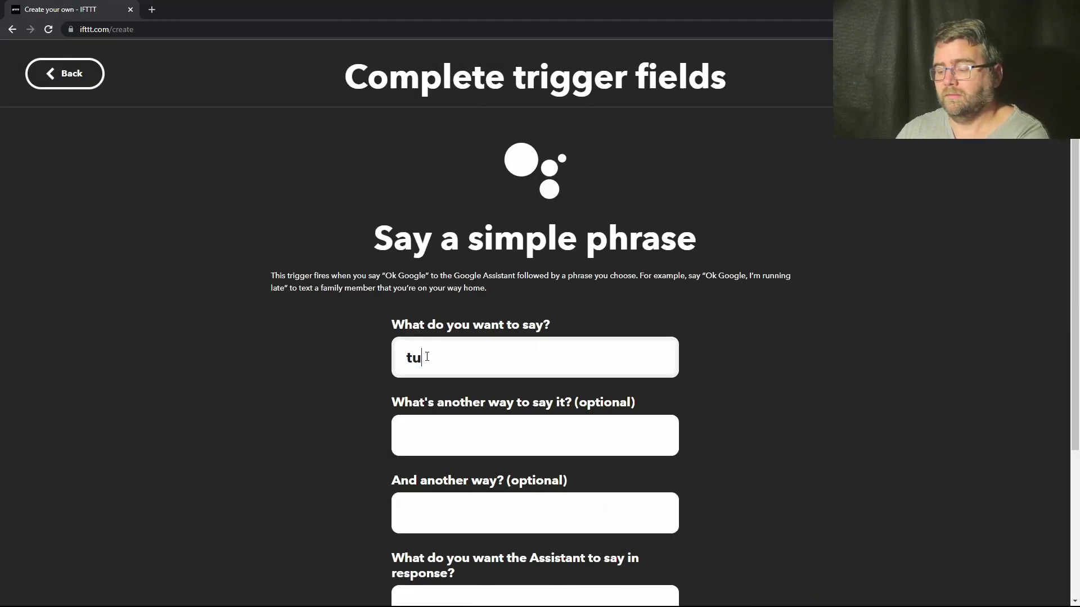
type("rn light o")
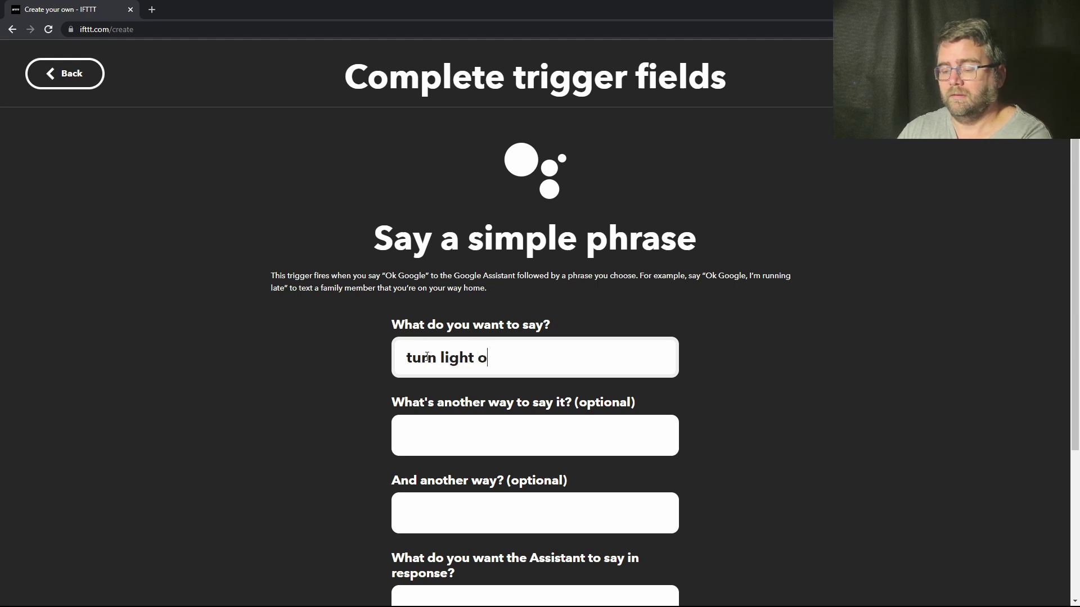
type("ff")
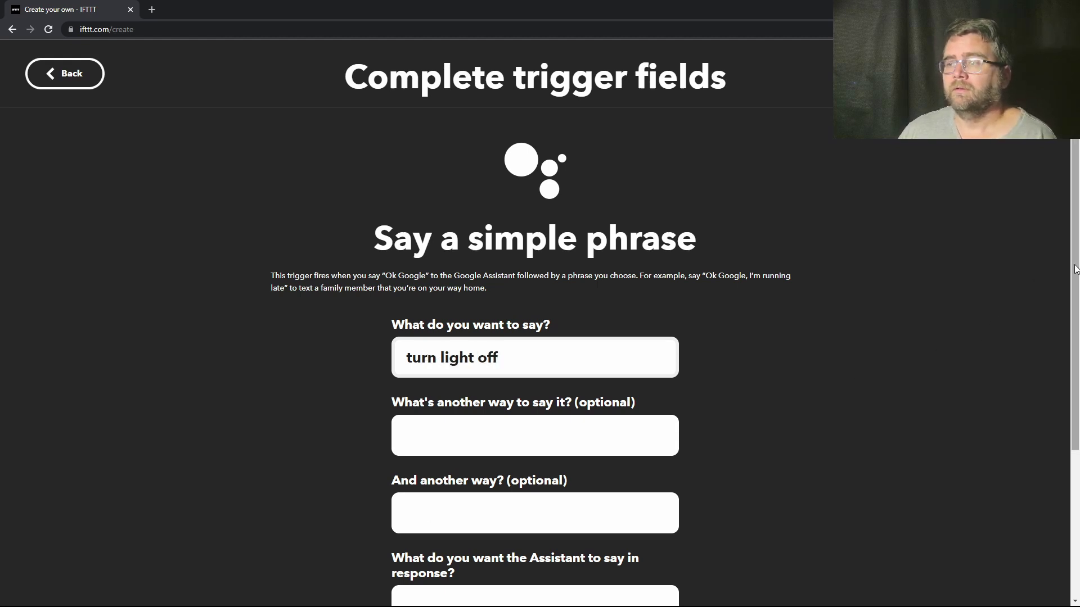
scroll(1075, 269, "down", 3)
left_click(488, 444)
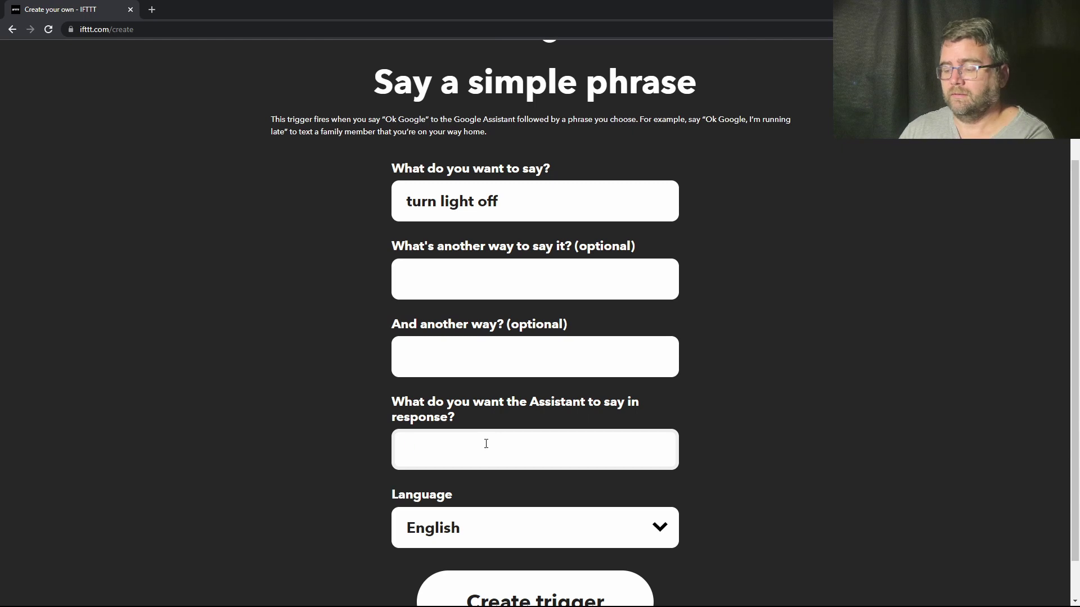
type("light is turn")
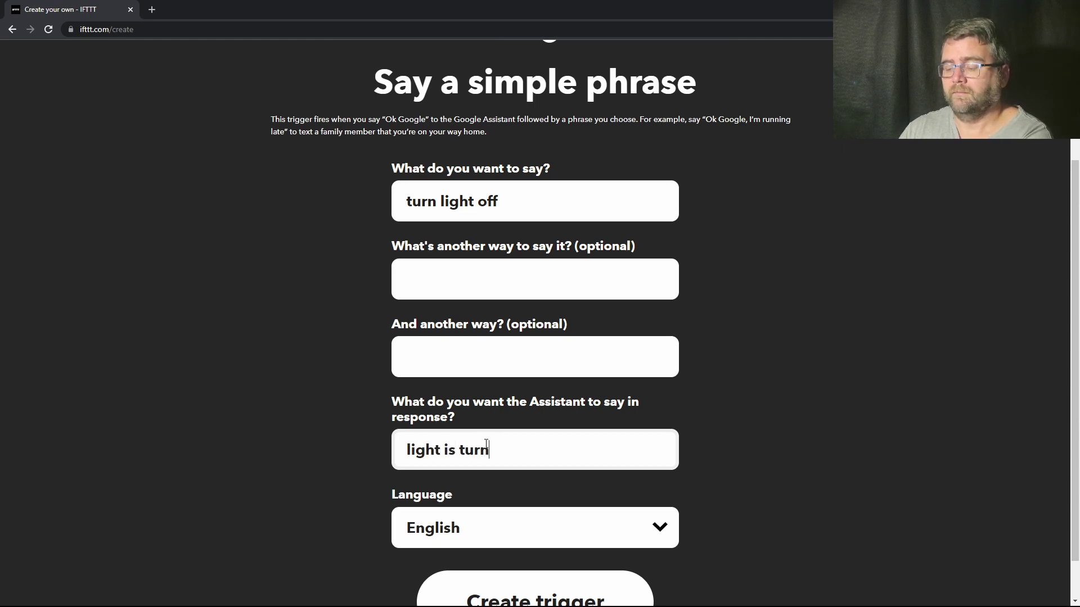
type("ed ")
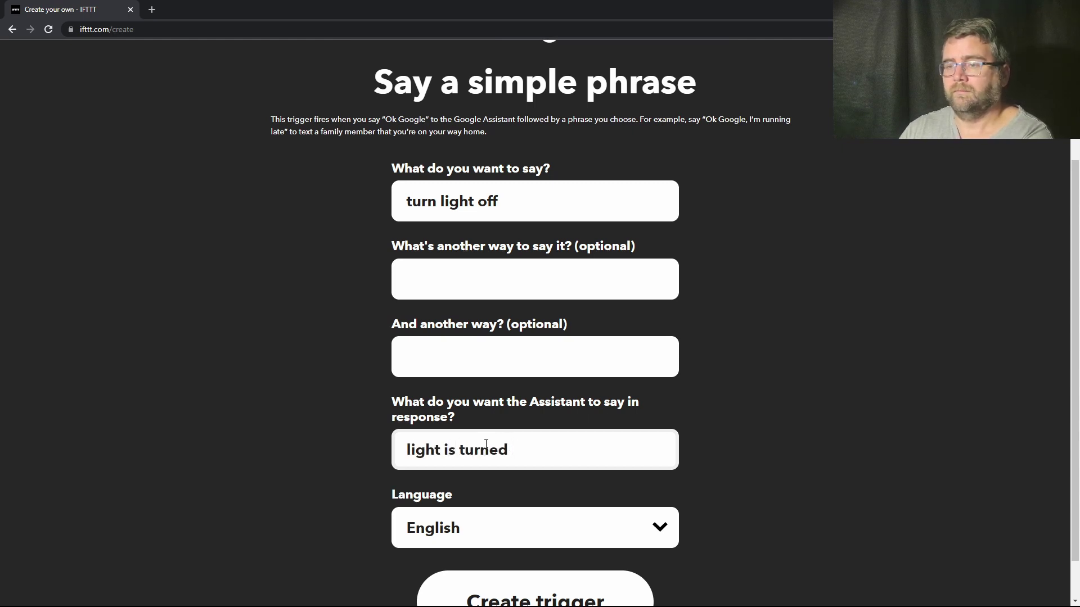
type("off")
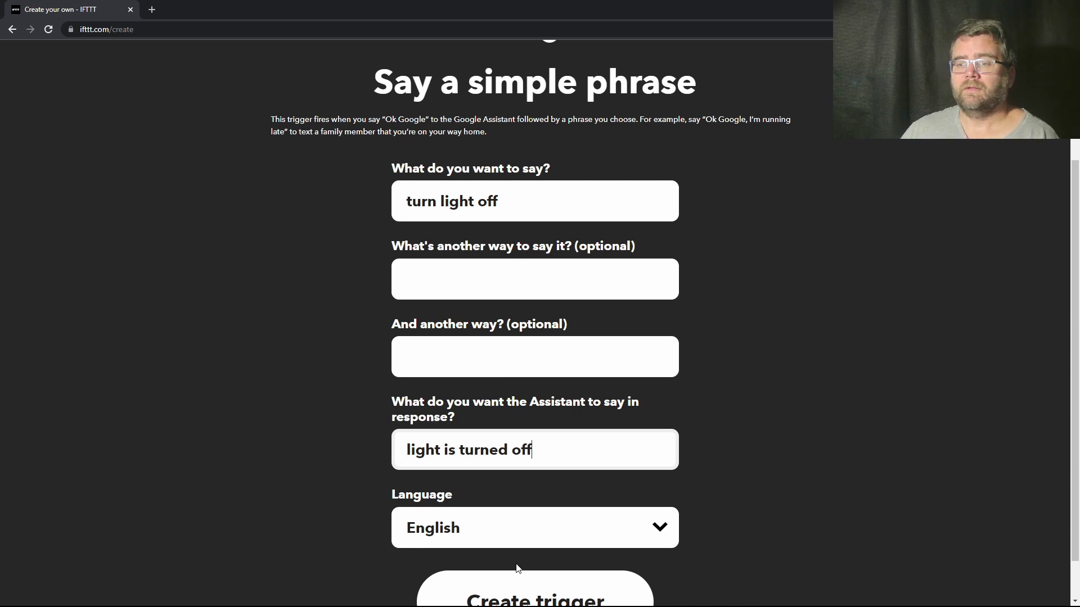
left_click(527, 591)
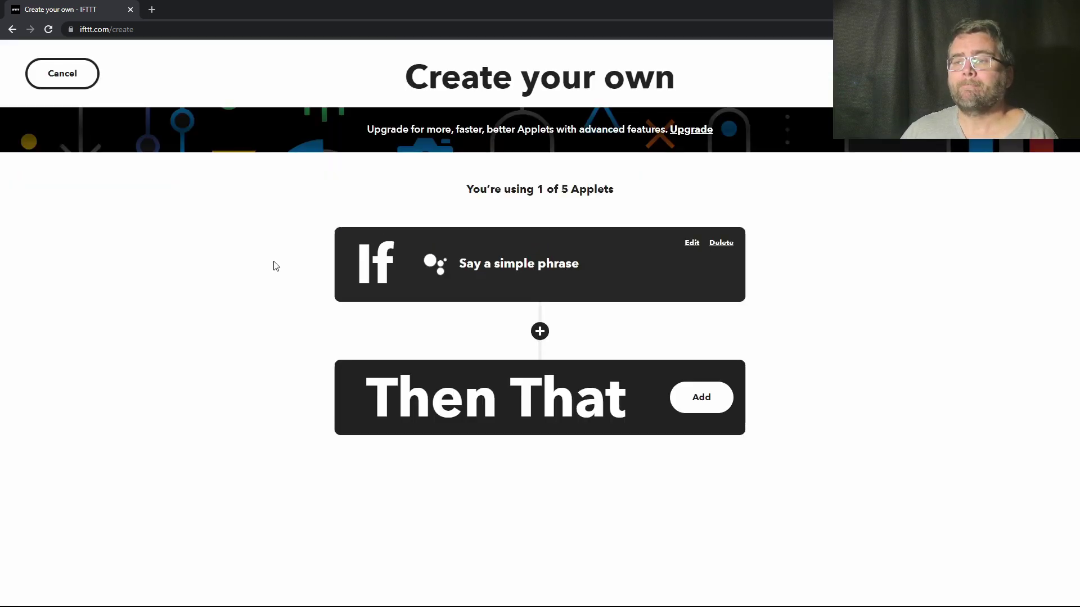
Step: Choose Adafruit's 'Send data to Adafruit IO' as the applet's action
left_click(721, 410)
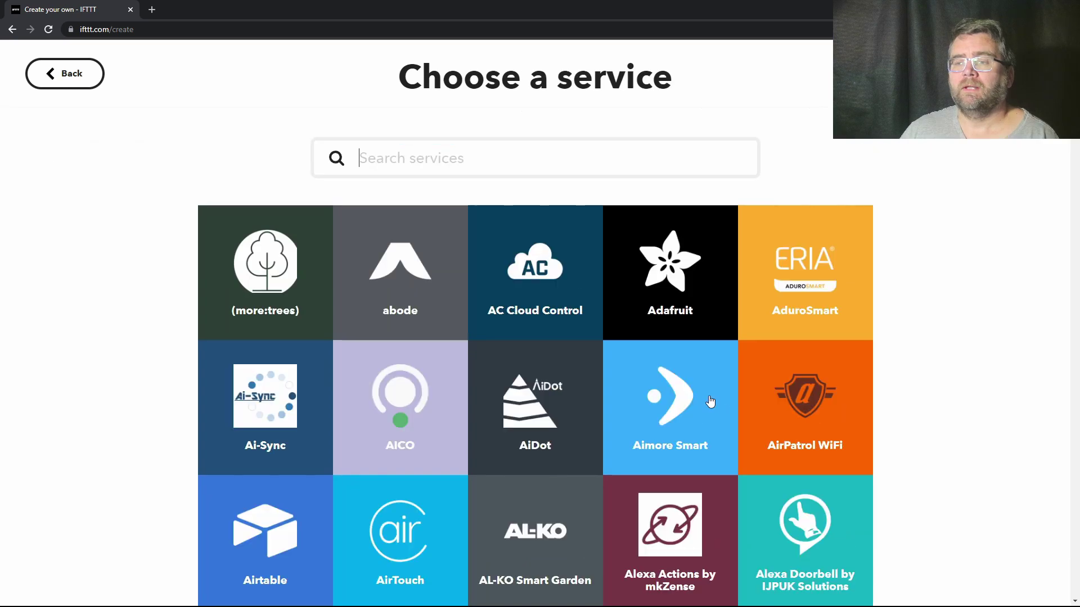
left_click(643, 248)
left_click(521, 388)
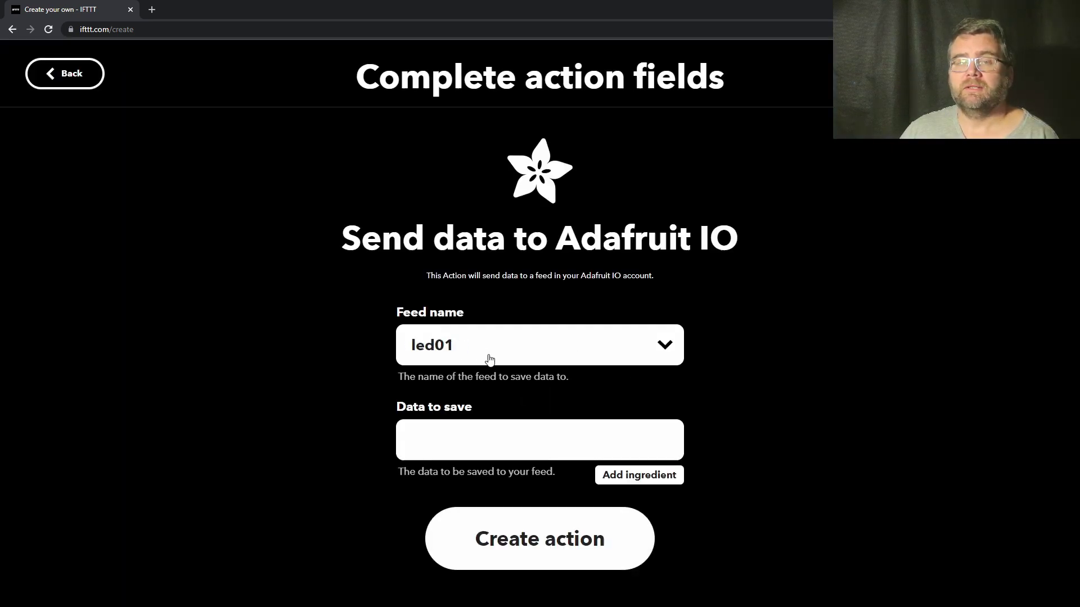
Step: Send 'off' to feed led01, create the action, and finish the applet
left_click(485, 438)
type("off")
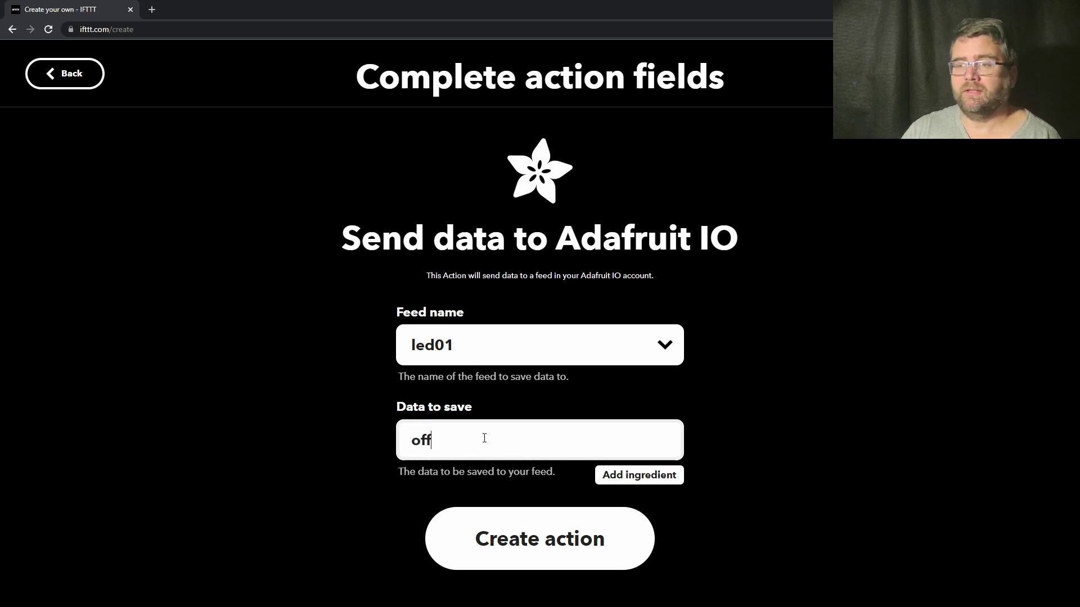
left_click(561, 522)
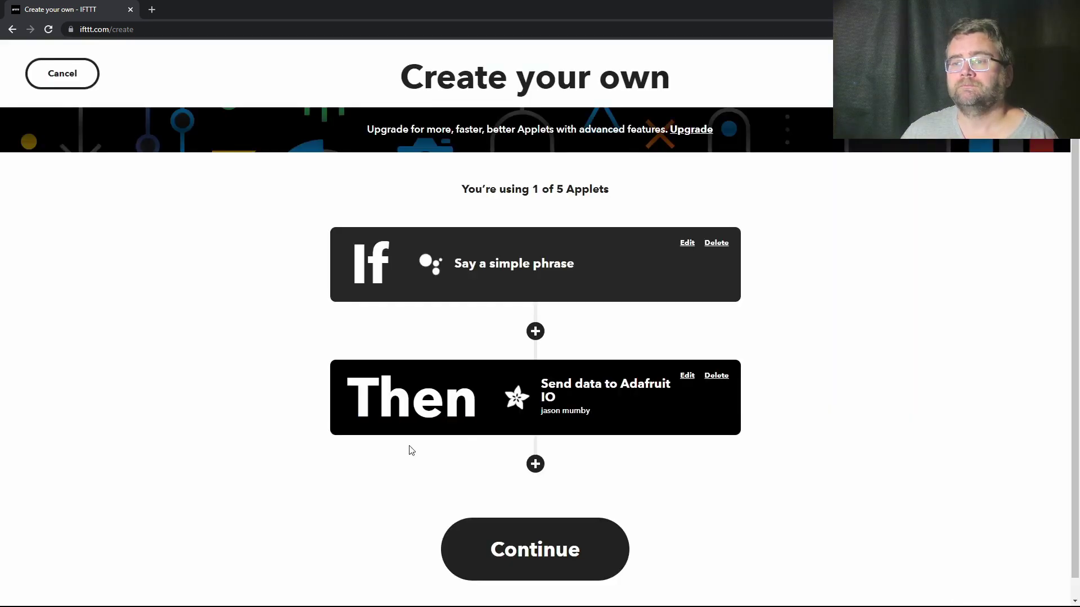
left_click(523, 557)
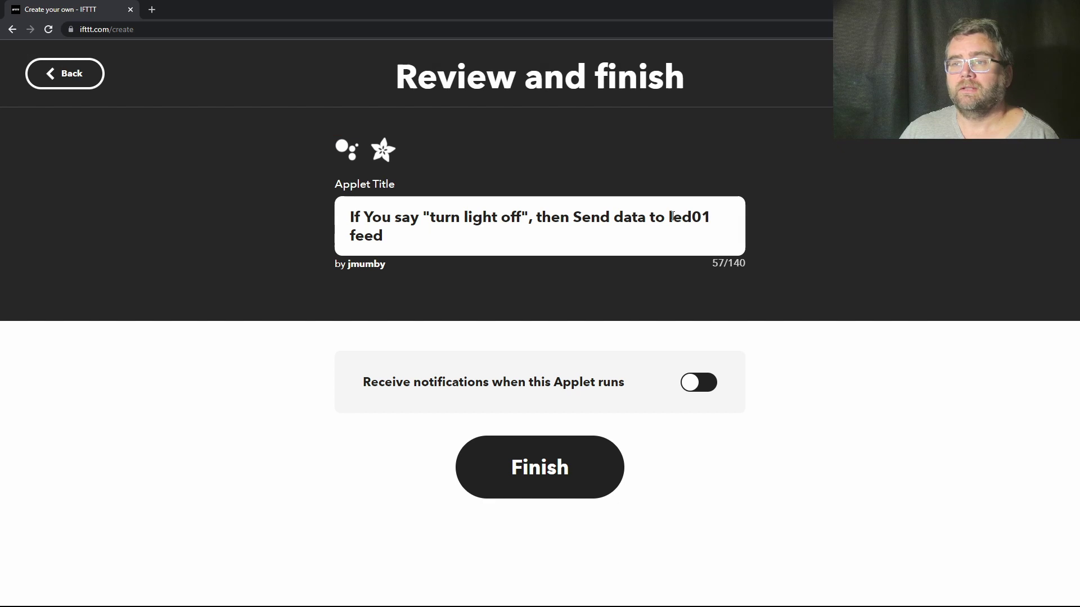
left_click(533, 466)
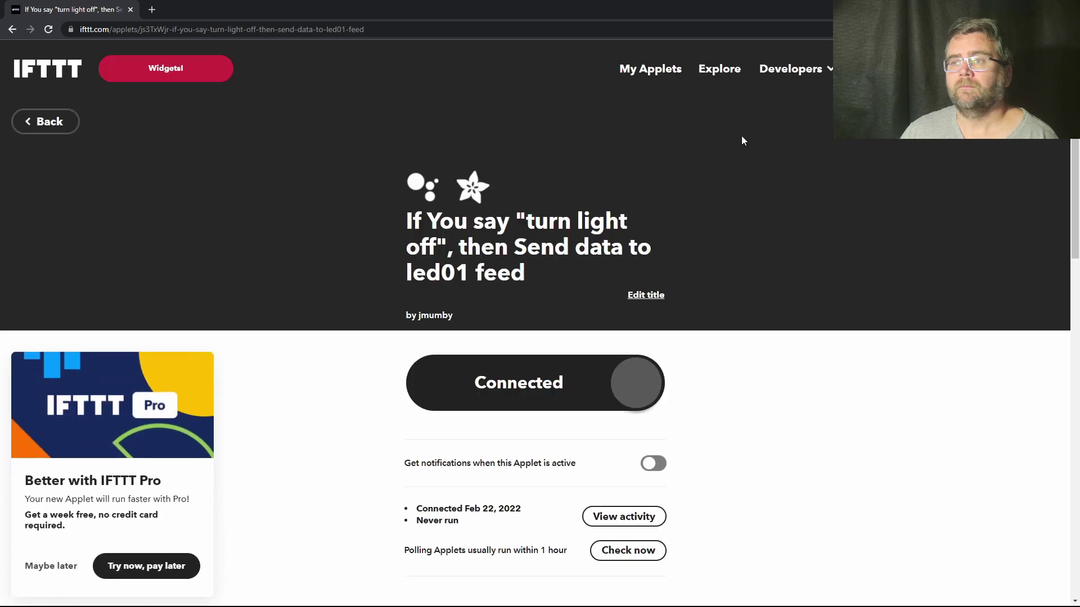
Step: Open My Applets to list the 'turn on light' and 'turn light off' applets
left_click(663, 74)
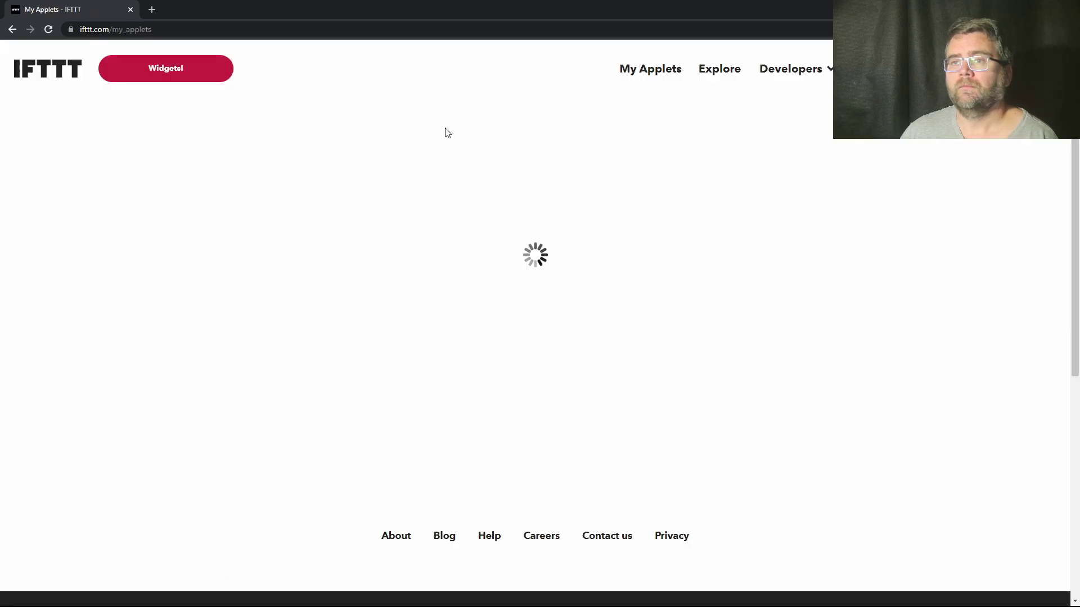